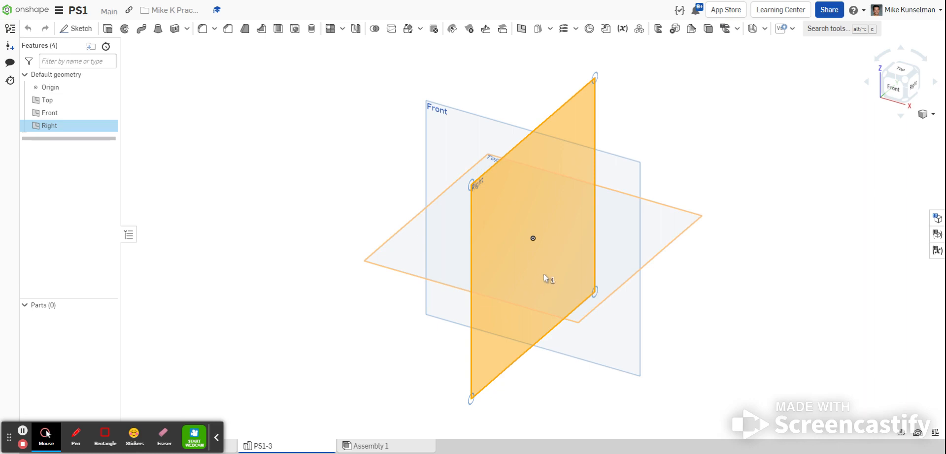
Step: Sketch a closed L-shaped line profile on the Right plane through the origin, about 70 mm wide and 64 mm tall, with a low step about 26 mm long
click(94, 31)
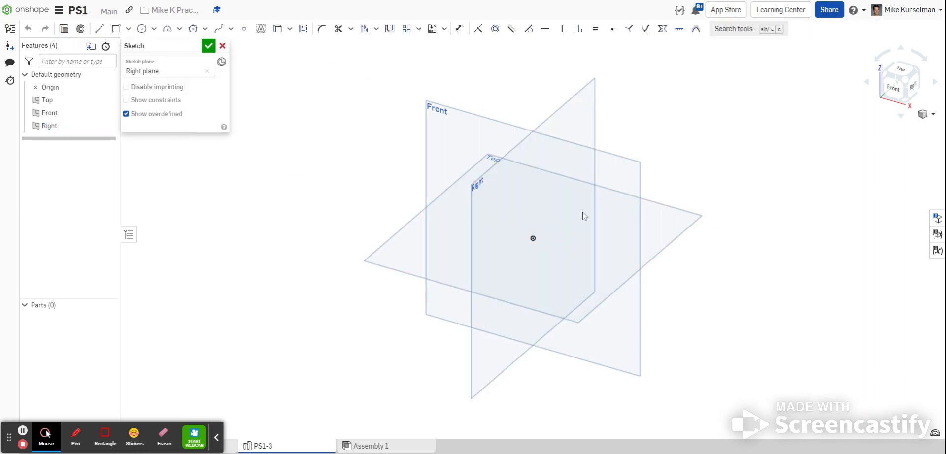
click(915, 93)
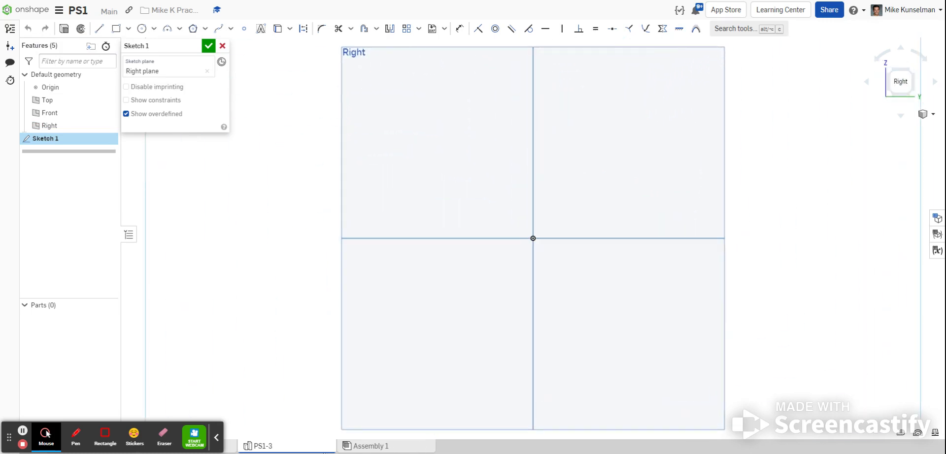
scroll(239, 437, down, 1)
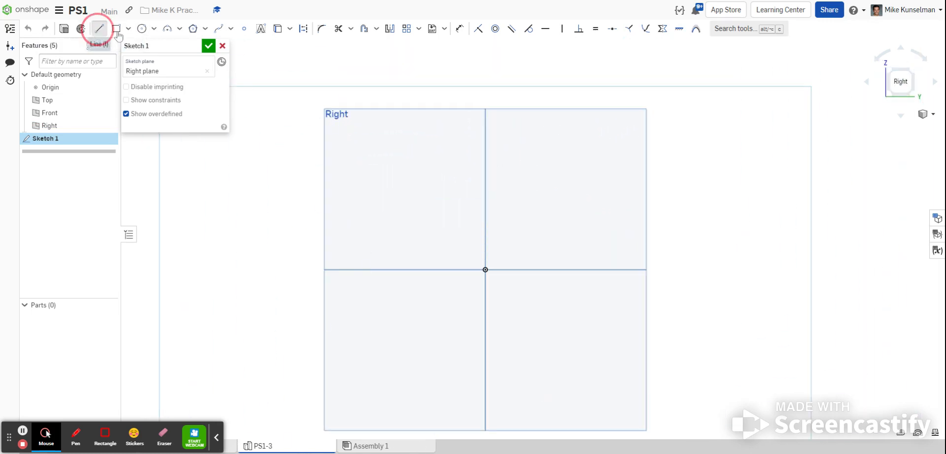
click(99, 28)
click(485, 270)
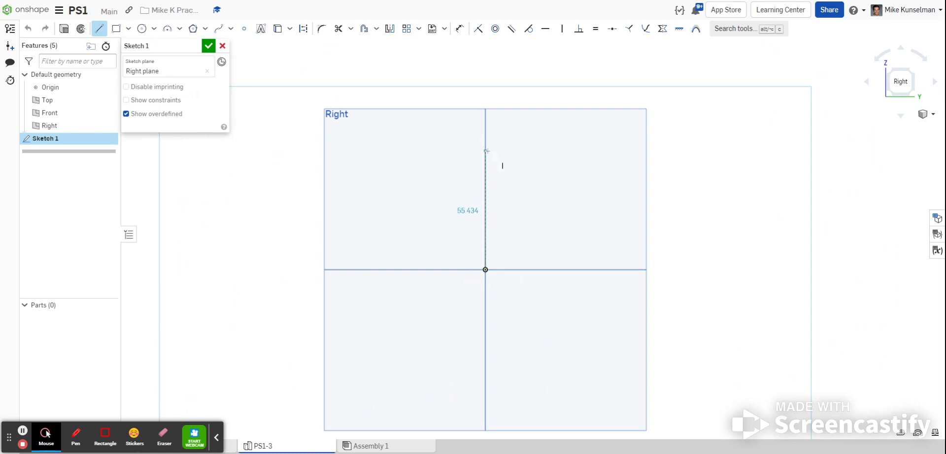
click(485, 150)
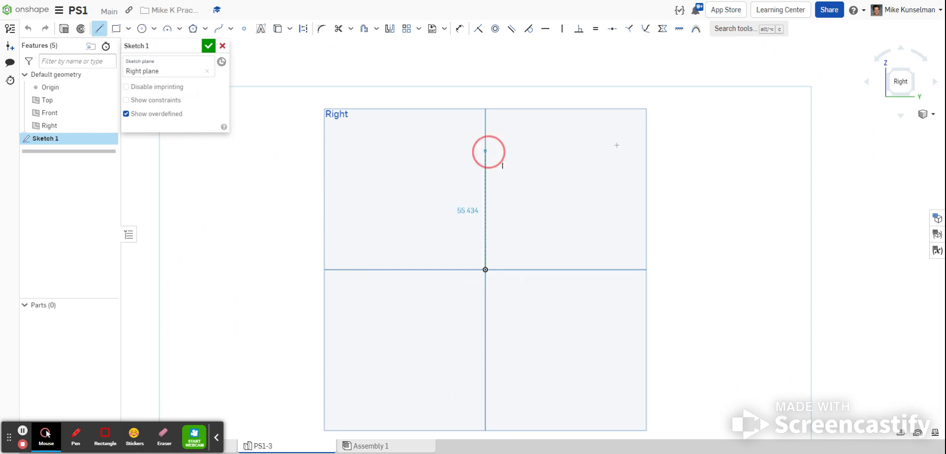
click(579, 151)
click(579, 288)
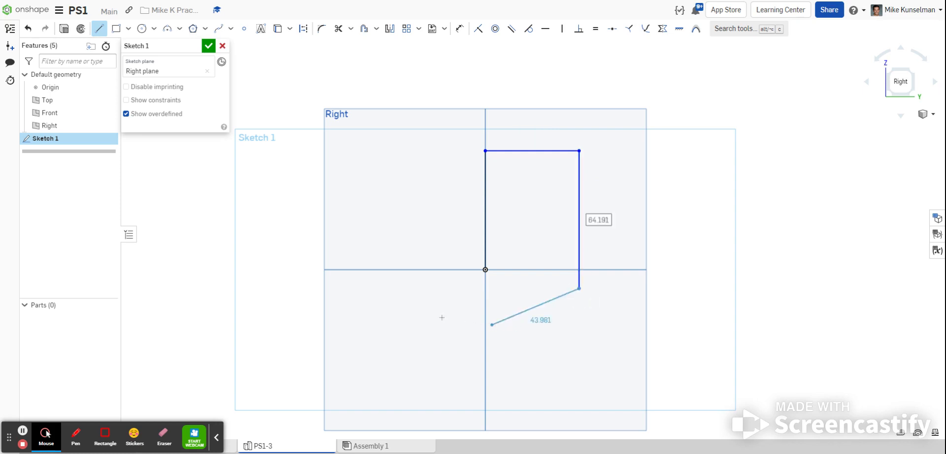
click(430, 288)
click(430, 270)
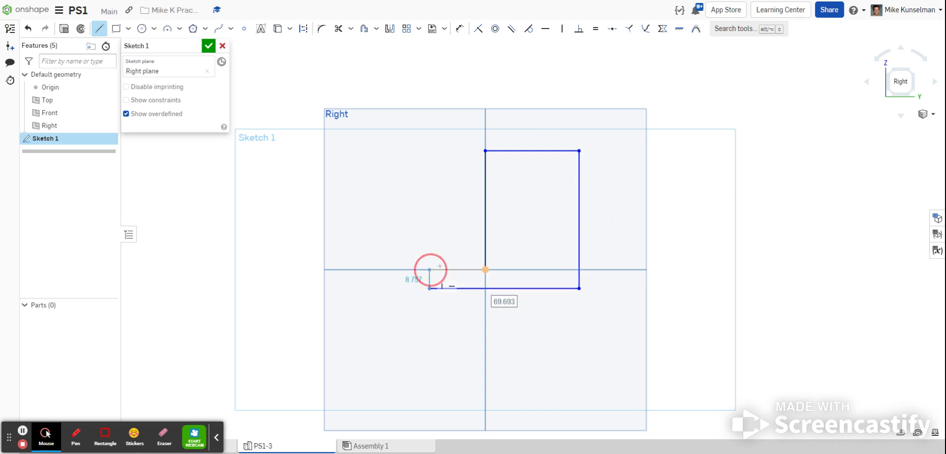
click(485, 270)
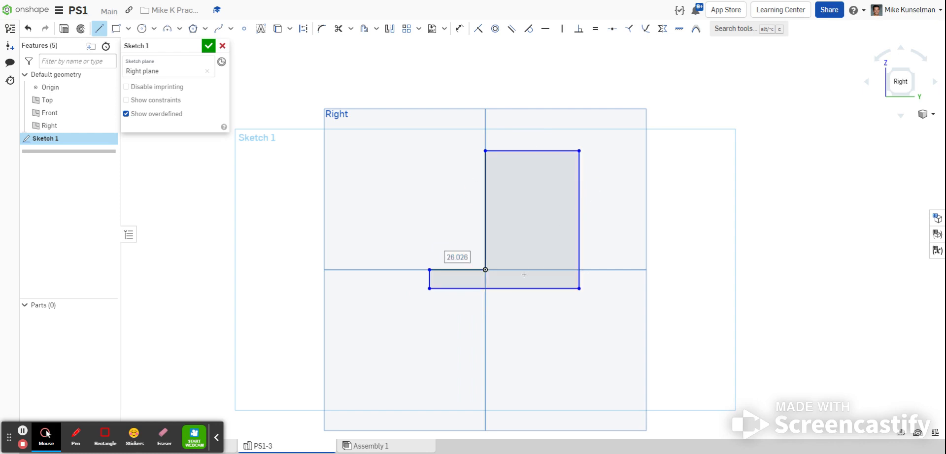
Step: Dimension the top edge of the L-profile's tall leg as 20 mm
right_drag(520, 284, 566, 291)
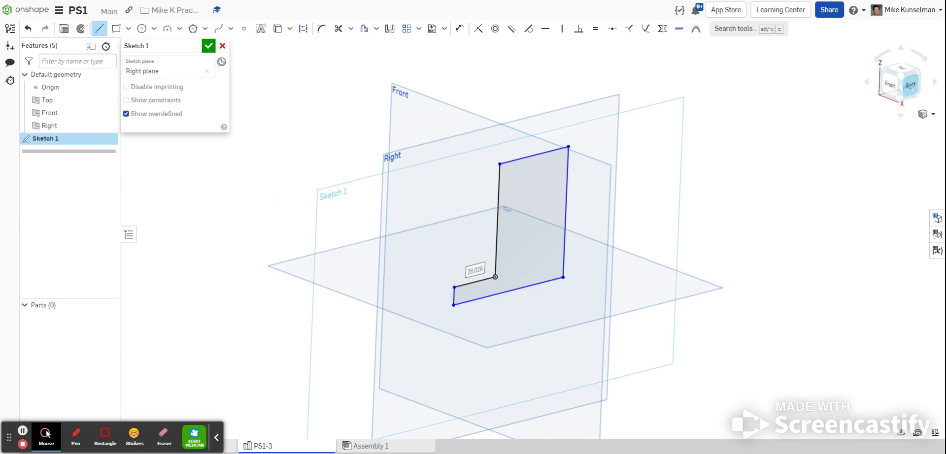
click(910, 85)
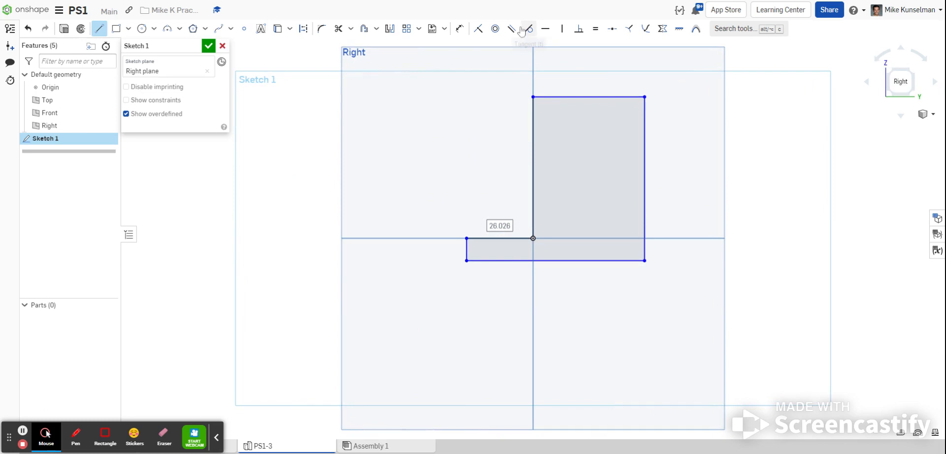
click(459, 28)
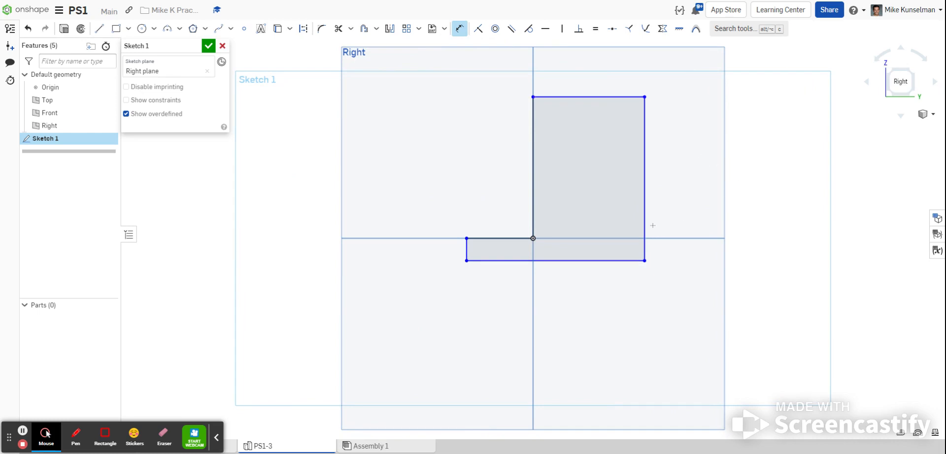
click(592, 96)
click(594, 80)
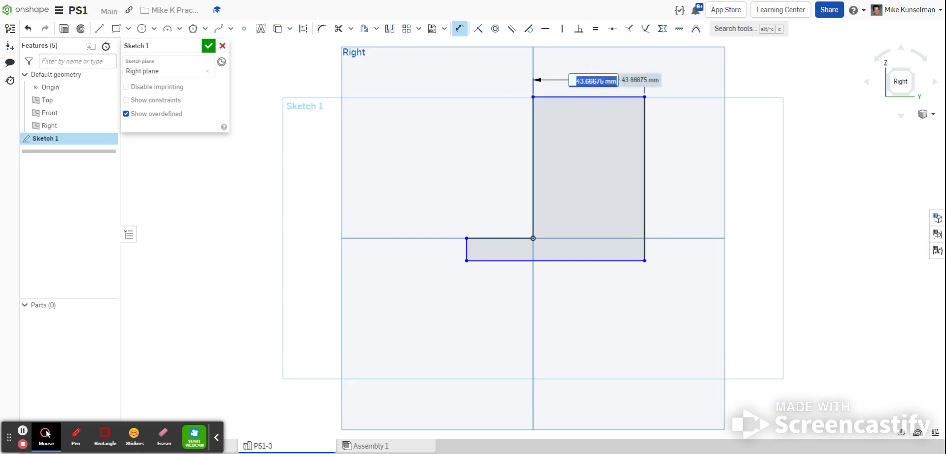
text(20)
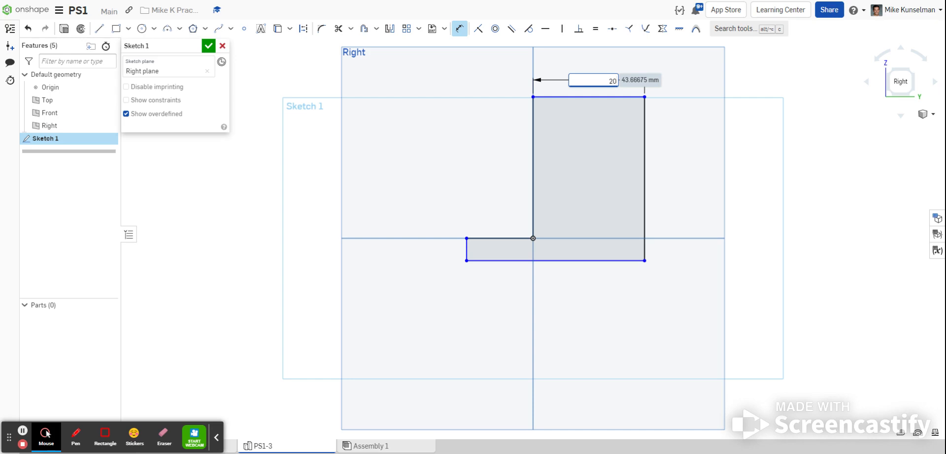
key(Return)
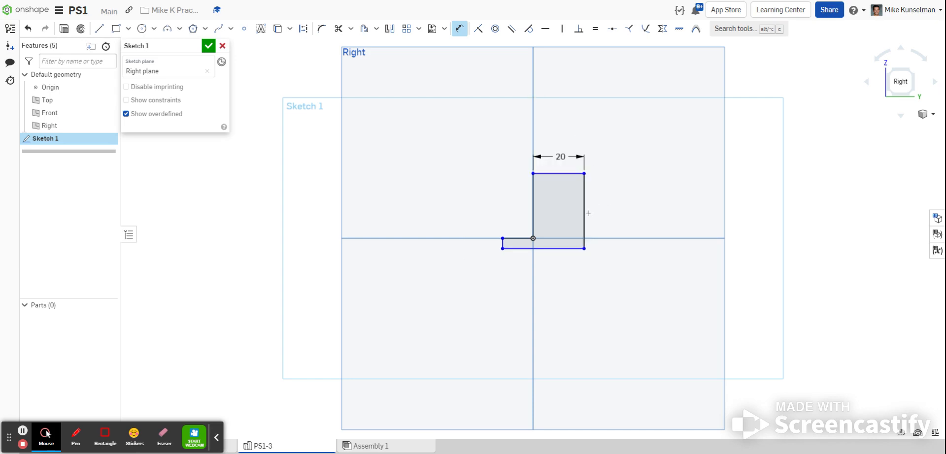
Step: Dimension the full-height outer vertical edge of the L-profile as 10 mm
click(587, 213)
click(625, 204)
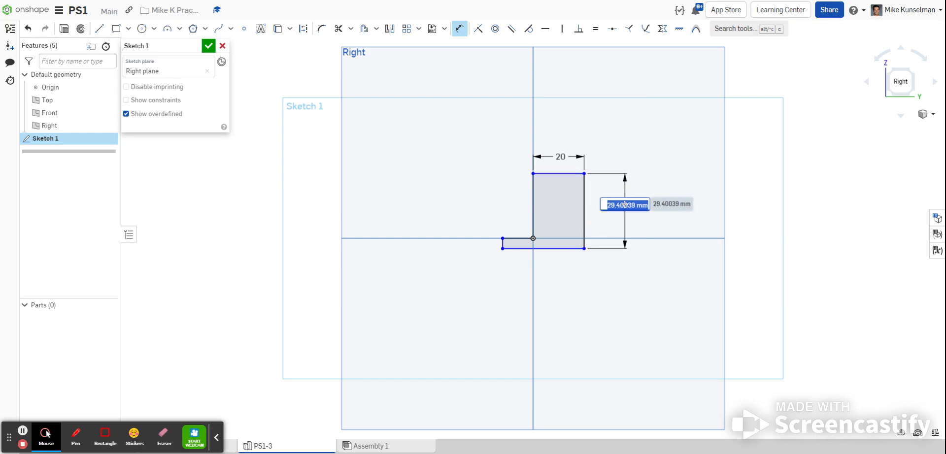
text(10)
key(Return)
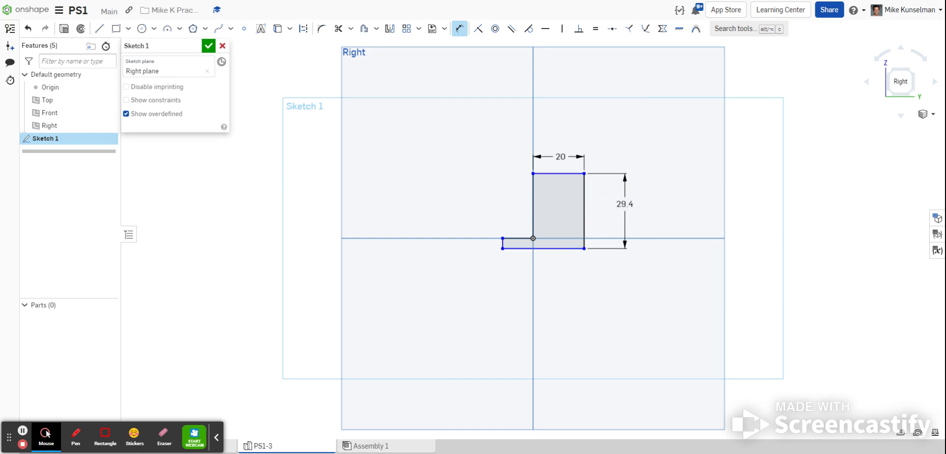
Step: Set the height dimension of the profile's outer vertical edge to 40 mm
scroll(555, 238, up, 3)
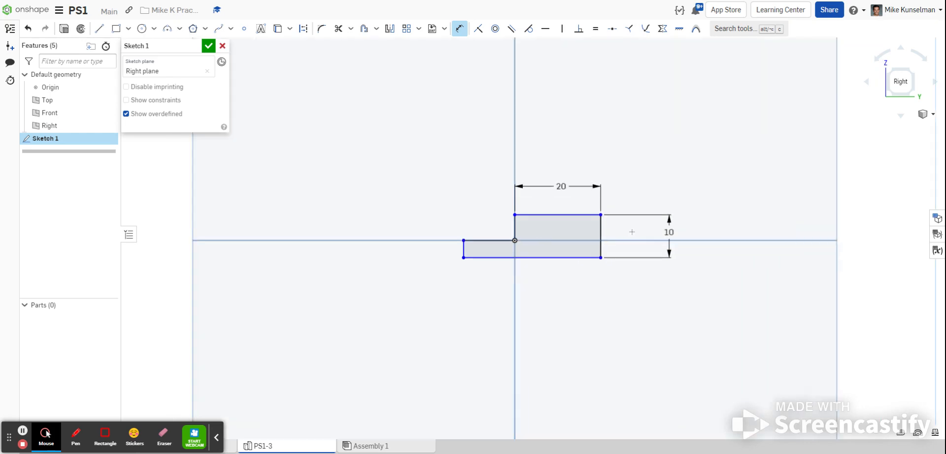
click(670, 233)
double_click(671, 233)
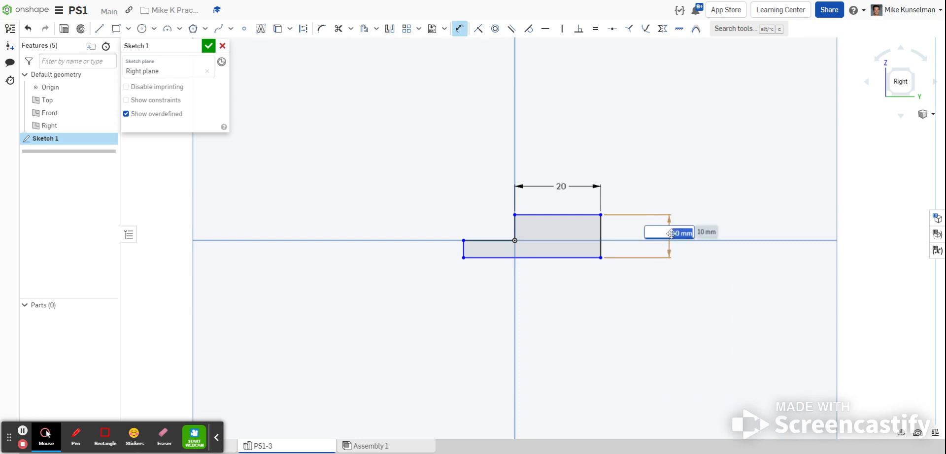
text(40)
key(Return)
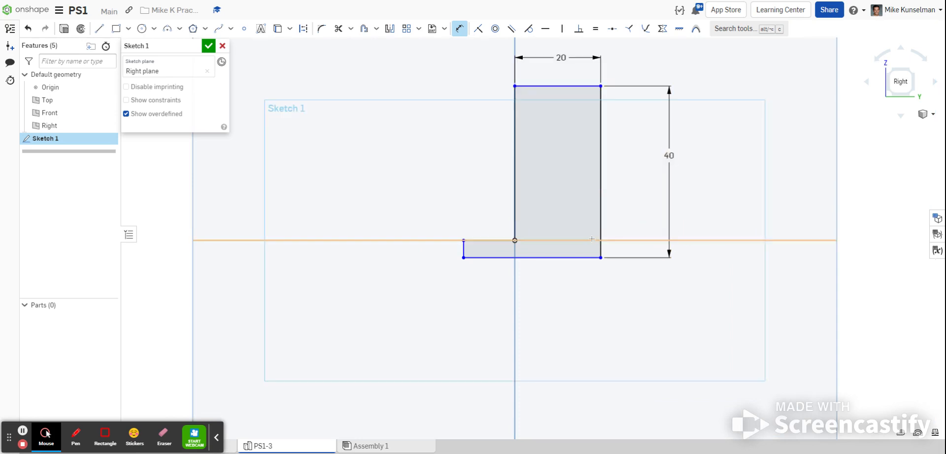
Step: Dimension the top edge of the profile's low step as 20 mm
scroll(571, 352, down, 1)
scroll(551, 161, up, 1)
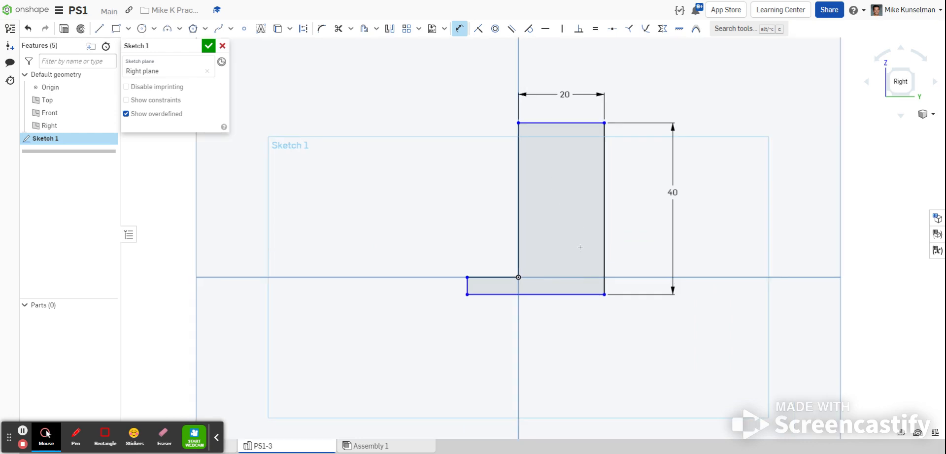
click(491, 278)
click(453, 158)
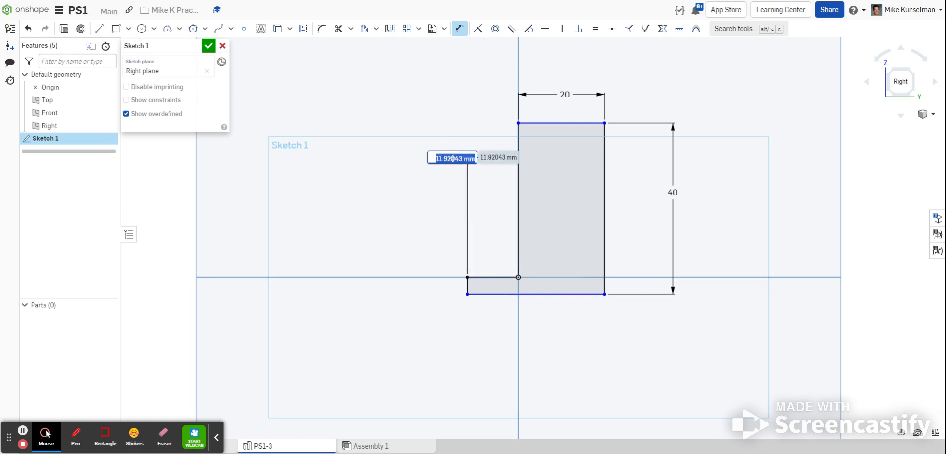
text(20)
key(Return)
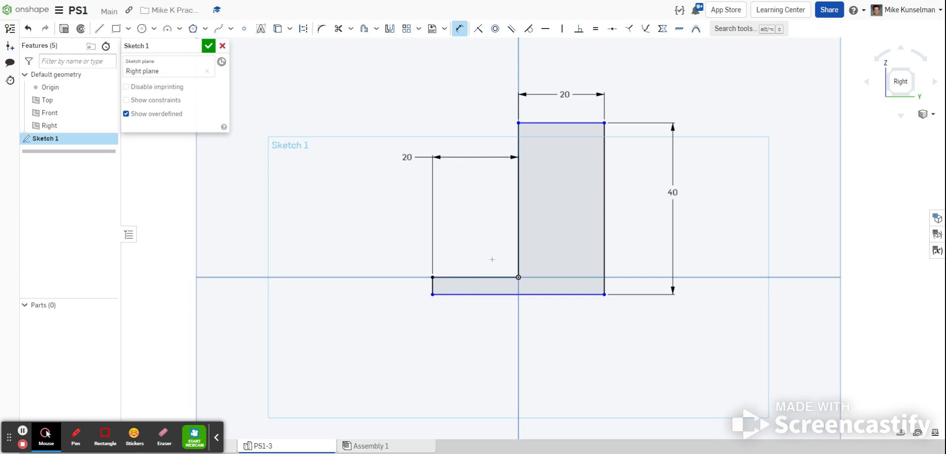
Step: Dimension the short vertical edge of the low step as 10 mm and finish the sketch
click(432, 287)
click(412, 288)
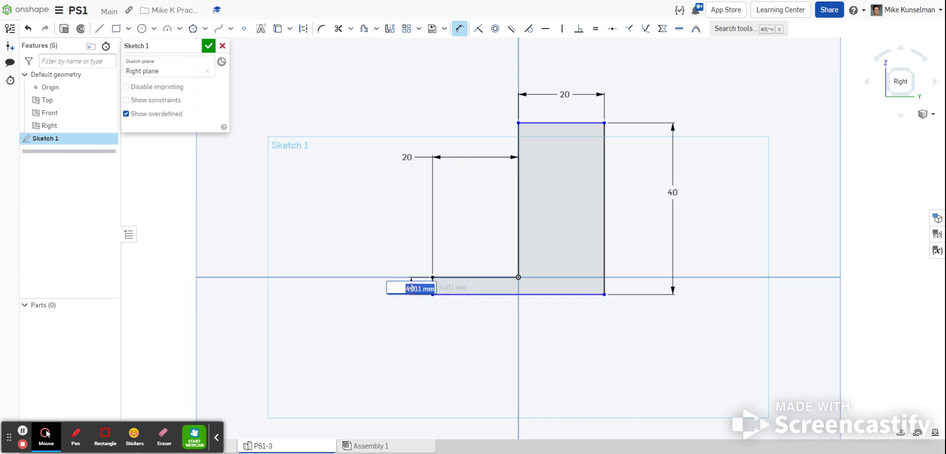
text(10)
key(Return)
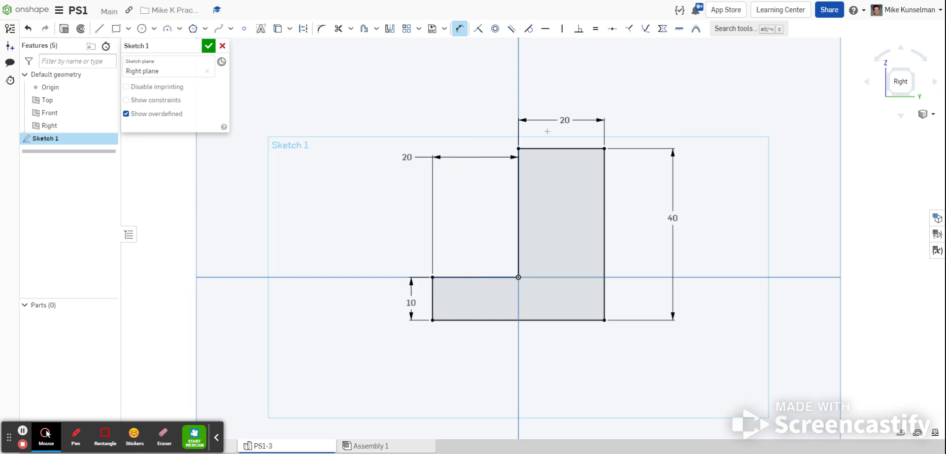
click(209, 47)
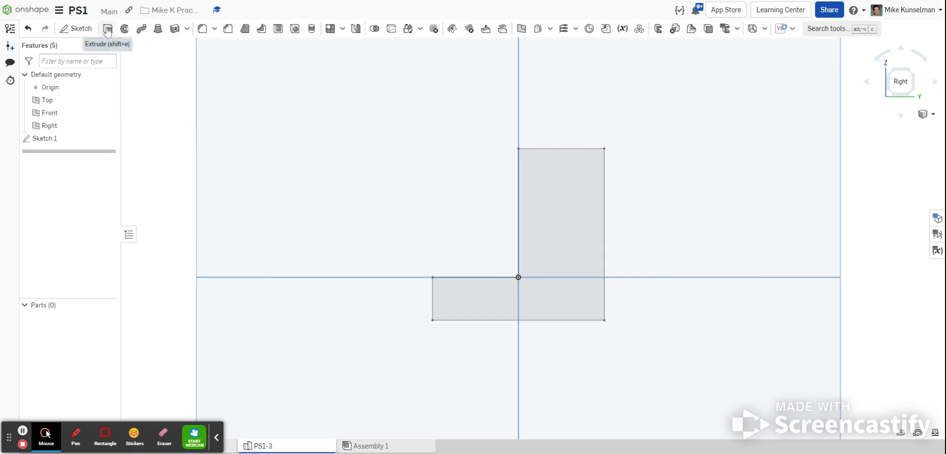
Step: Extrude the L-shaped profile as a new solid with a blind depth of 50 mm
click(110, 30)
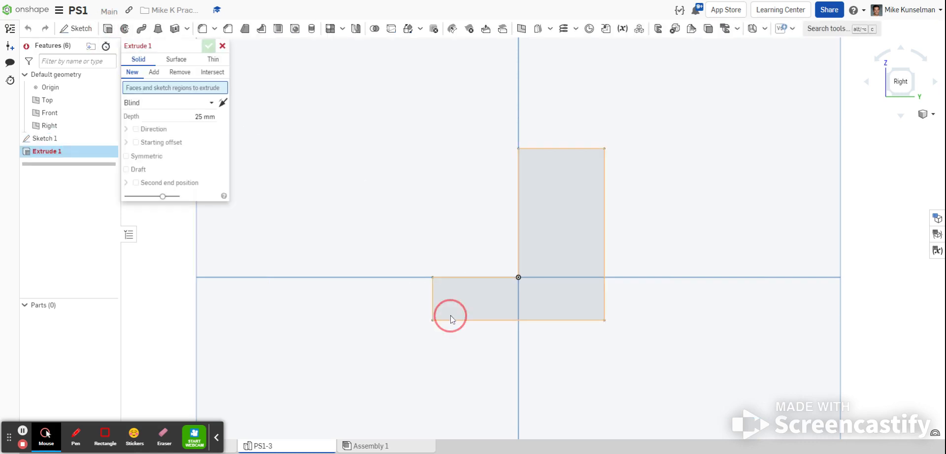
right_drag(450, 315, 473, 331)
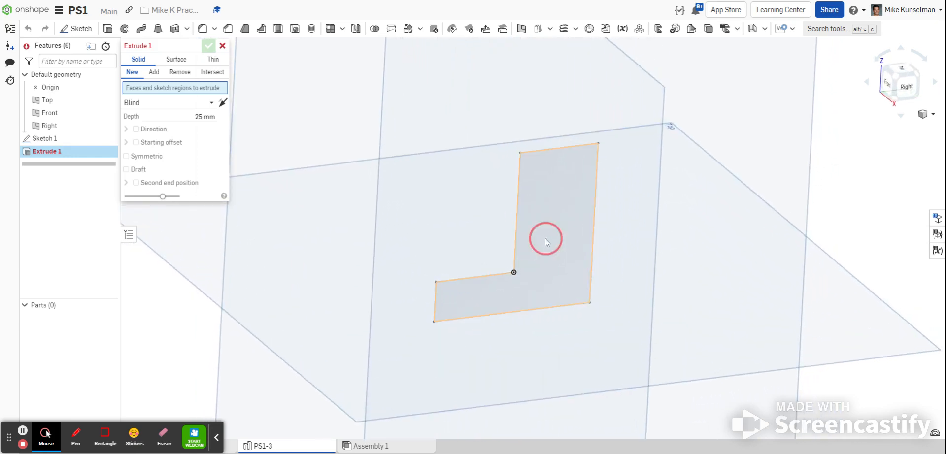
click(545, 242)
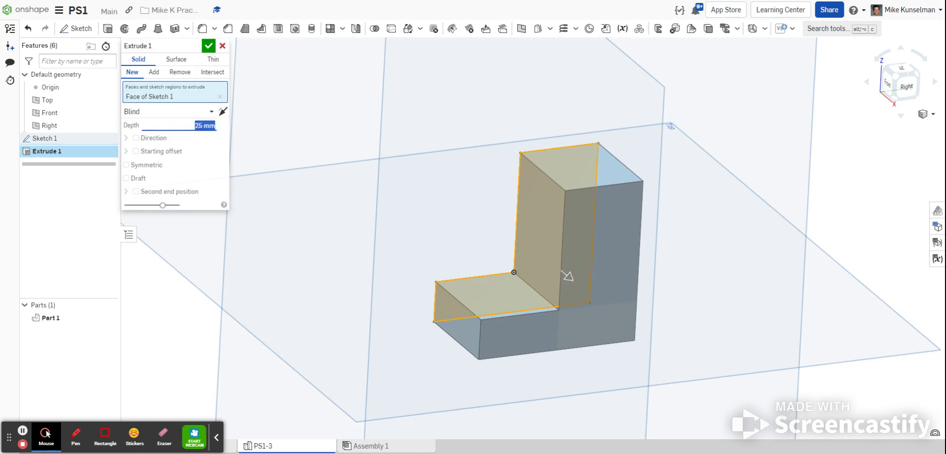
text(50)
key(Return)
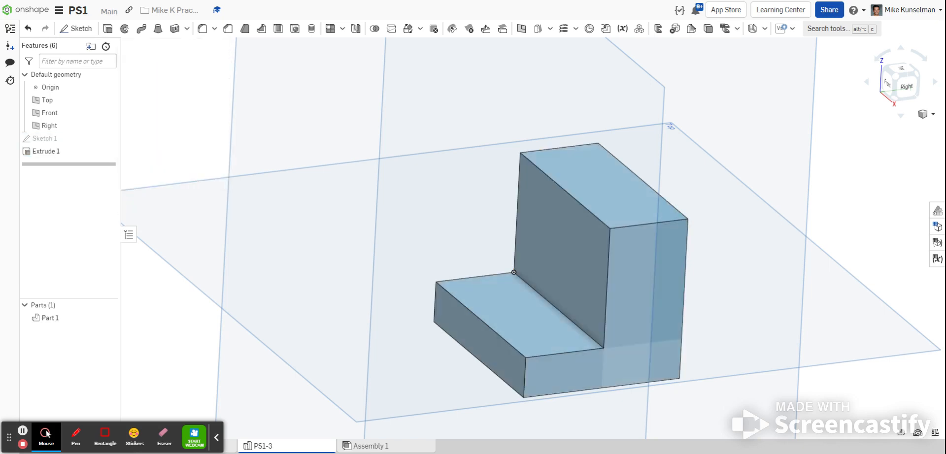
Step: Hide the default planes and start a sketch on the L-shaped end face of the solid
scroll(319, 153, down, 2)
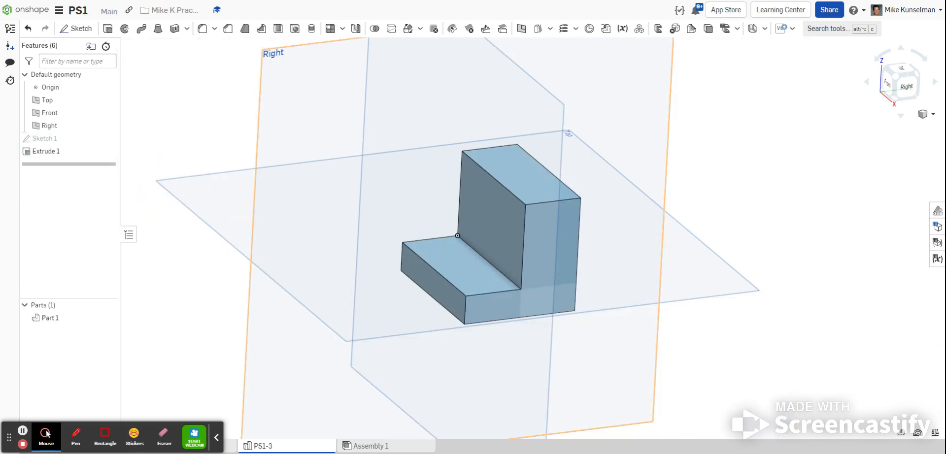
key(p)
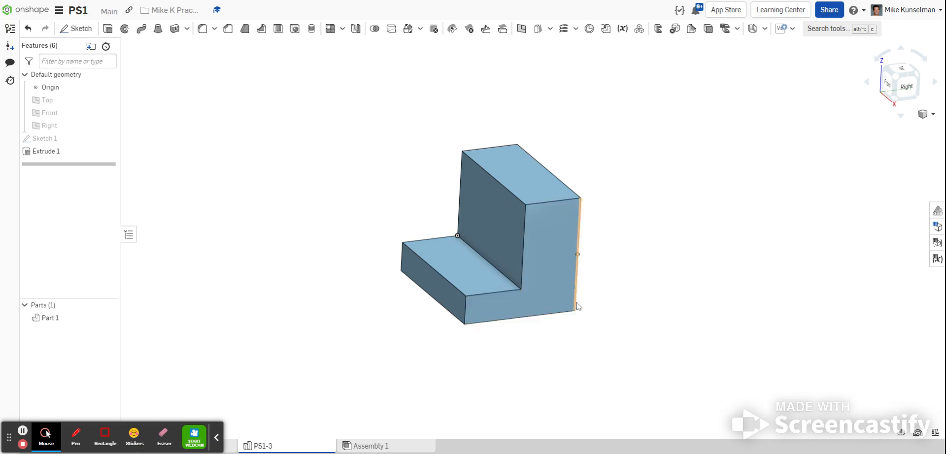
click(554, 276)
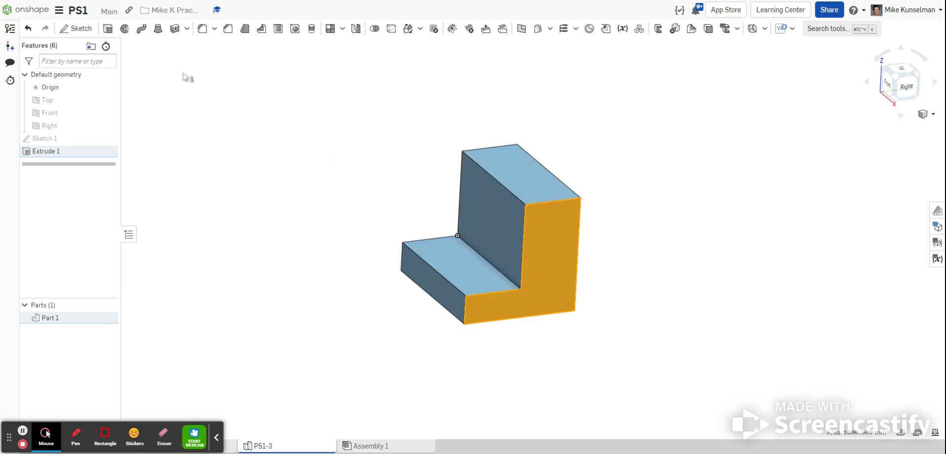
click(75, 29)
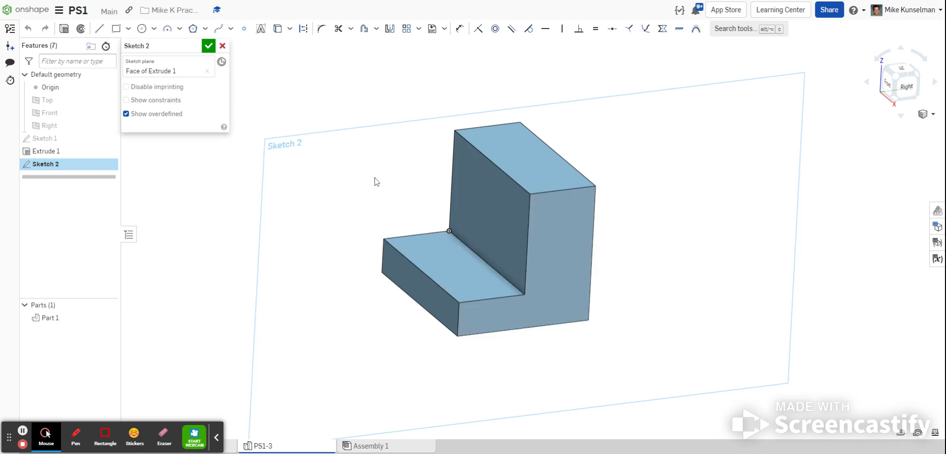
Step: Project the top, short vertical and bottom edges of the low step's end face into the sketch
click(279, 31)
click(501, 298)
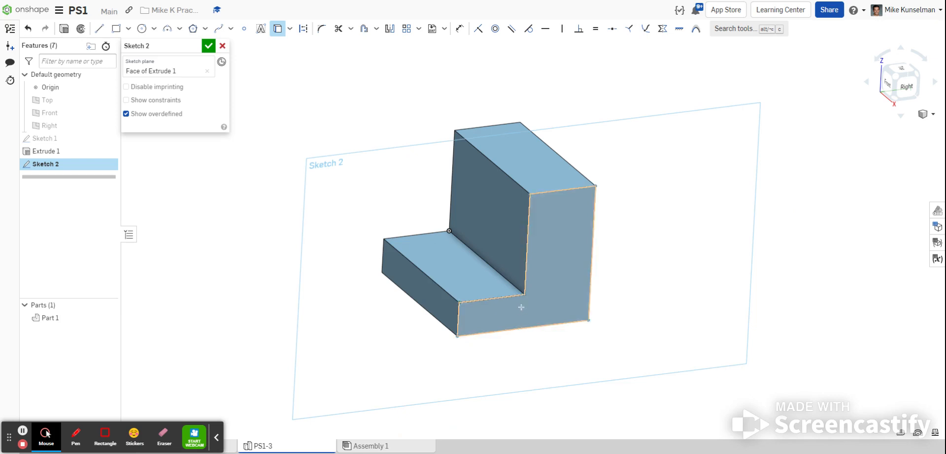
click(457, 332)
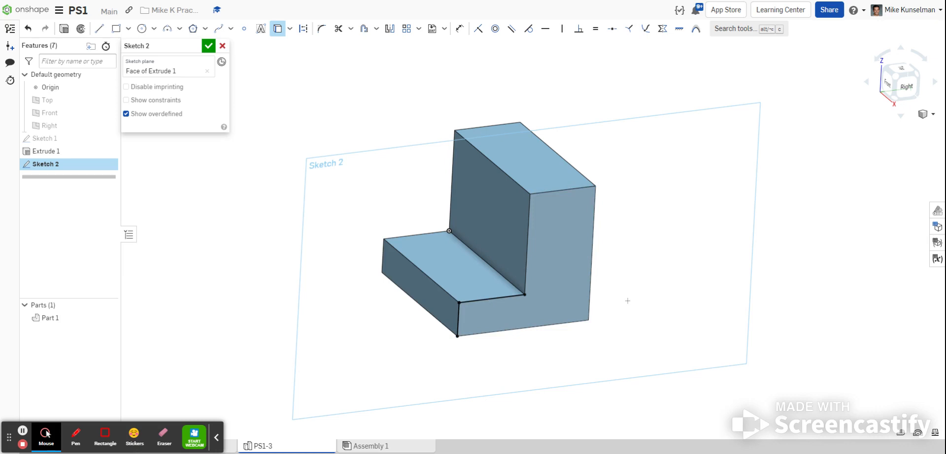
click(479, 335)
Step: Draw a 30 mm vertical line from the bottom edge through the inner corner, and a 20 mm horizontal line out over the low step
click(99, 29)
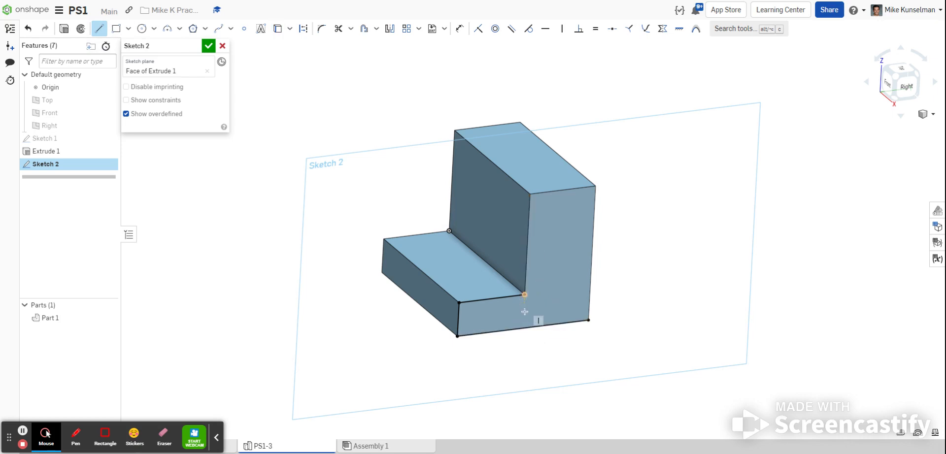
click(523, 329)
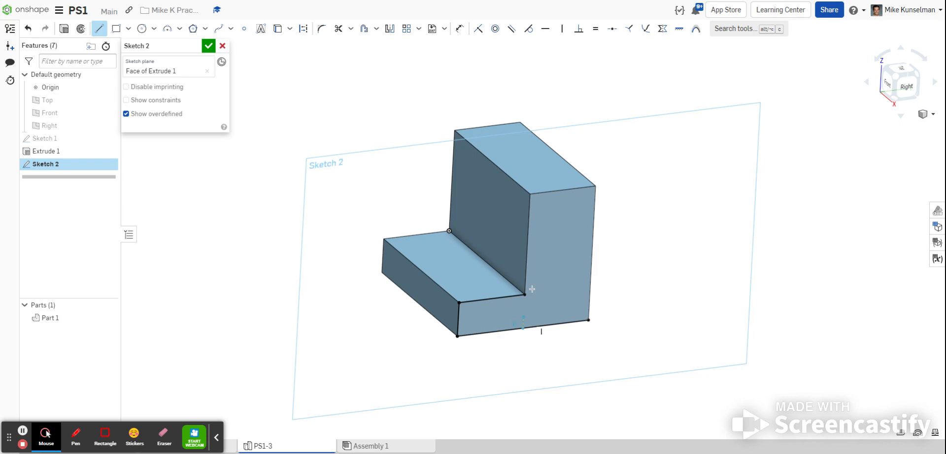
click(525, 235)
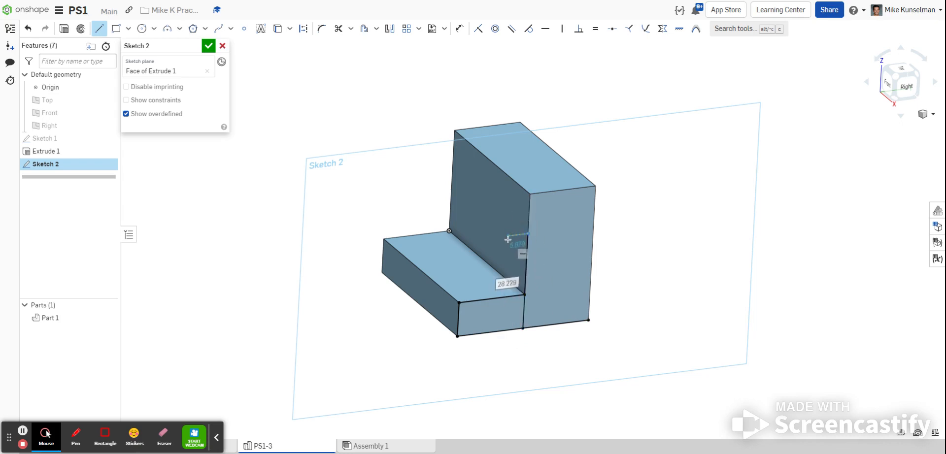
text(30)
key(Return)
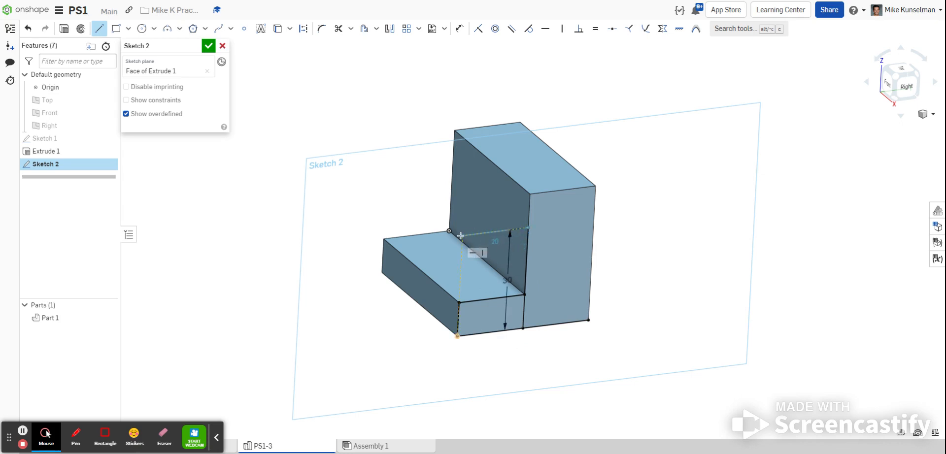
click(460, 236)
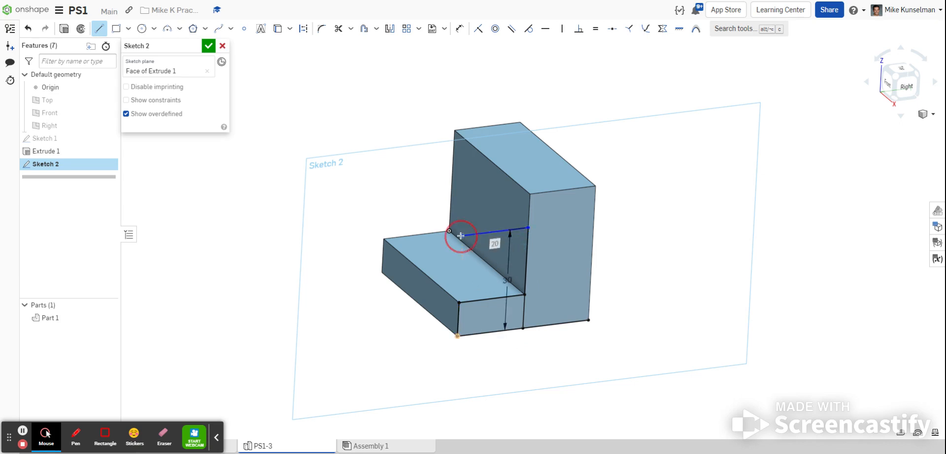
Step: Continue the outline 10 mm down and 10 mm back inward, and close it with a vertical line to the low step's top edge
click(464, 266)
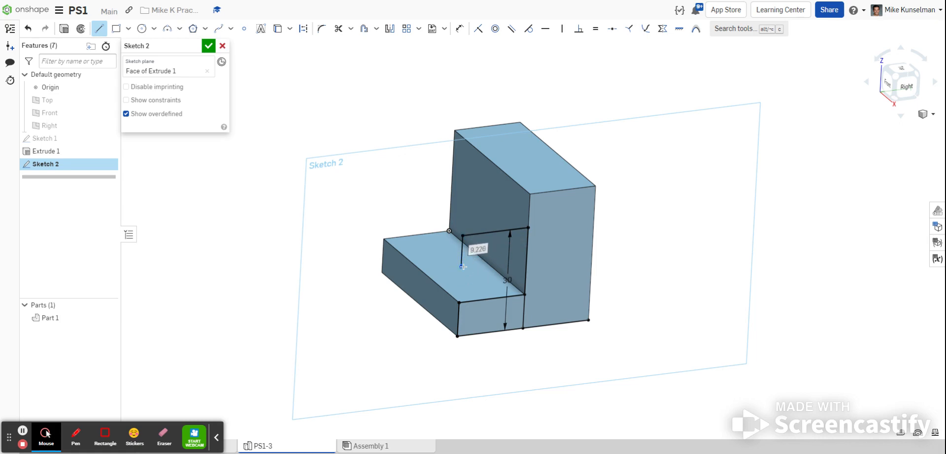
text(10)
key(Return)
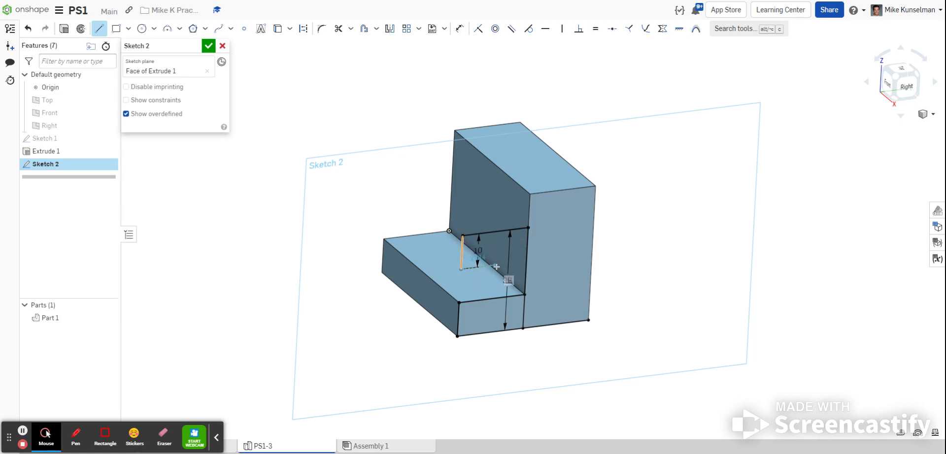
click(496, 266)
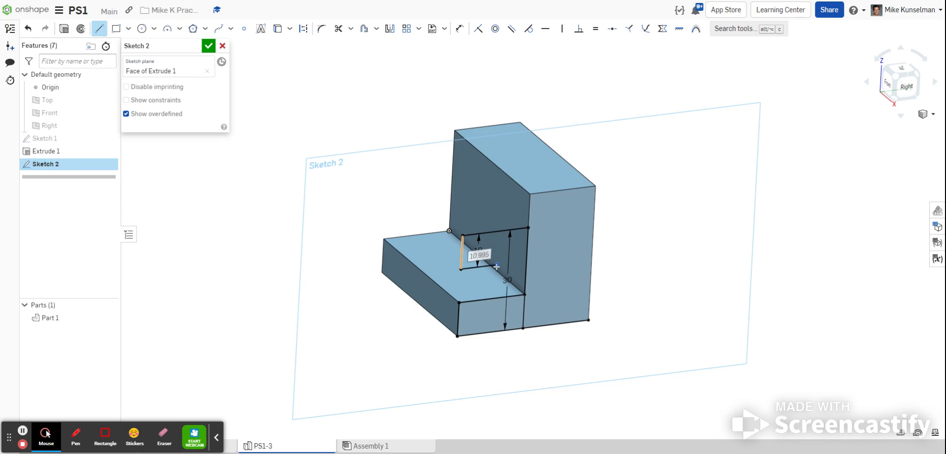
text(10)
key(Return)
click(492, 297)
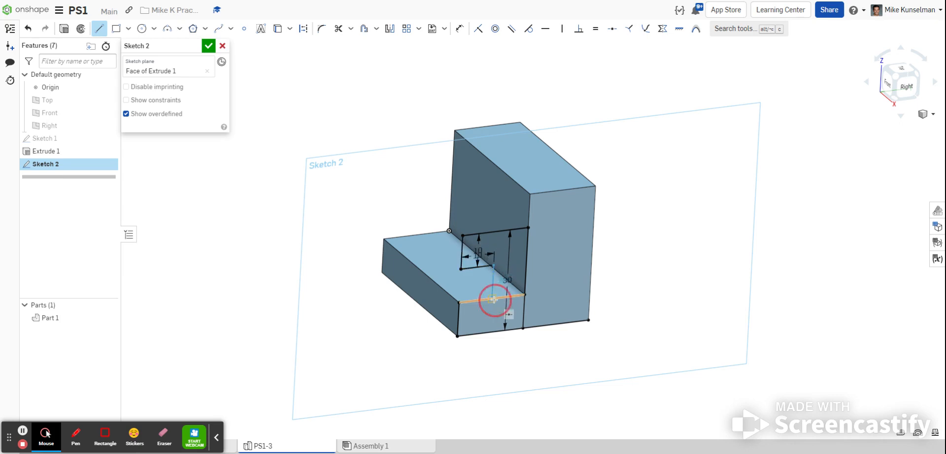
Step: Trim the step's top edge inside the hook profile and the bottom edge beyond the long vertical line
mouse_move(591, 342)
right_down()
mouse_move(566, 317)
mouse_move(539, 342)
mouse_move(580, 331)
mouse_move(566, 395)
right_up()
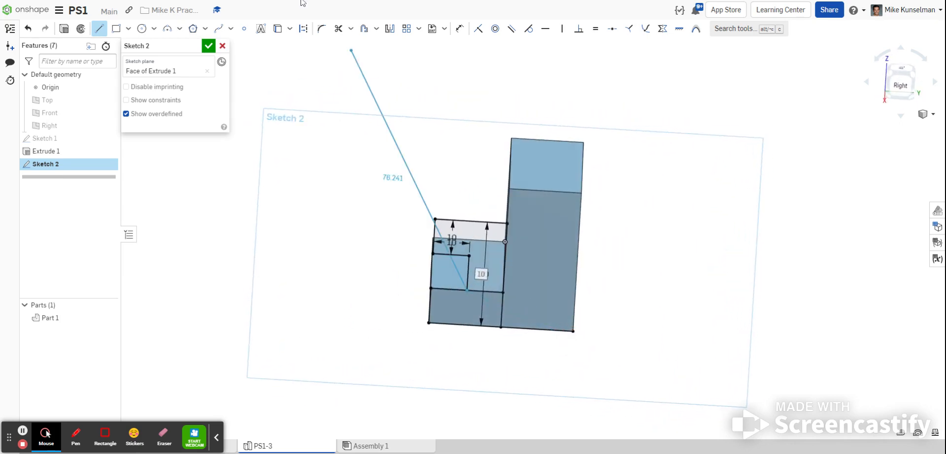
click(339, 28)
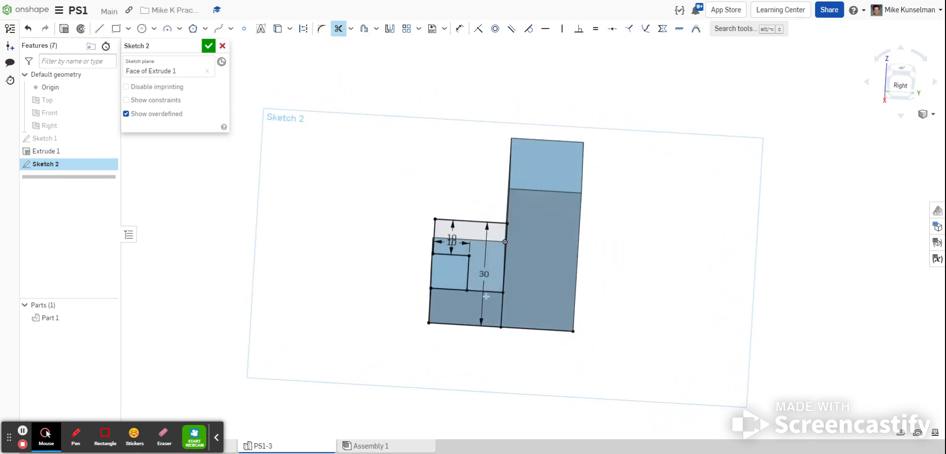
click(488, 325)
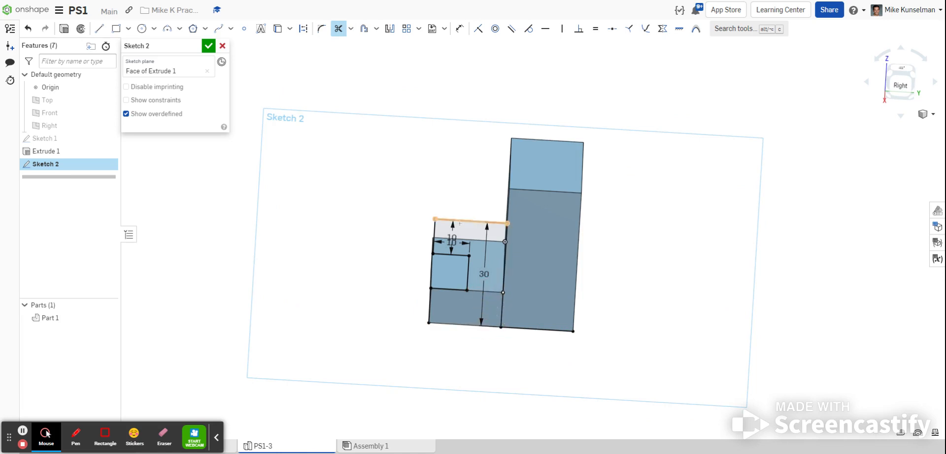
scroll(456, 326, up, 3)
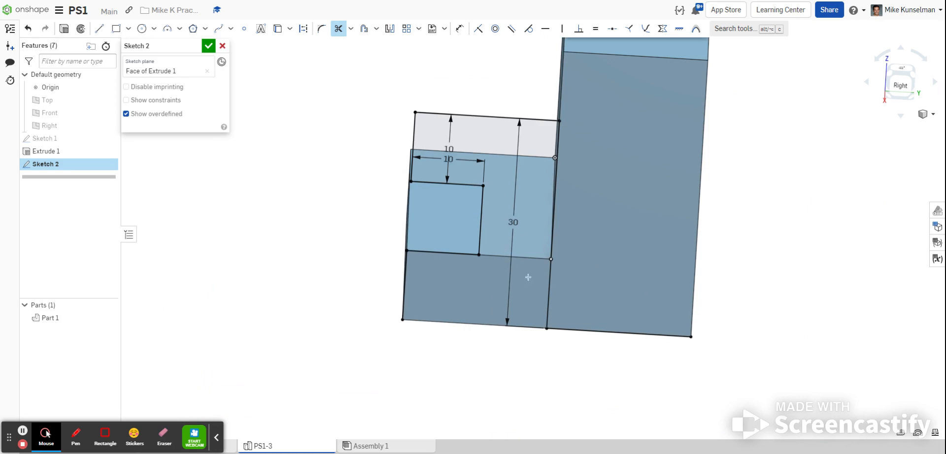
click(33, 28)
click(338, 28)
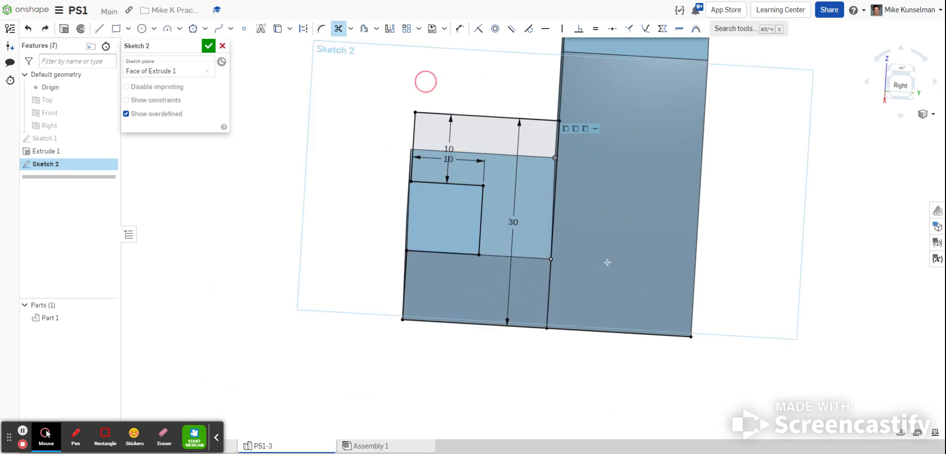
click(623, 332)
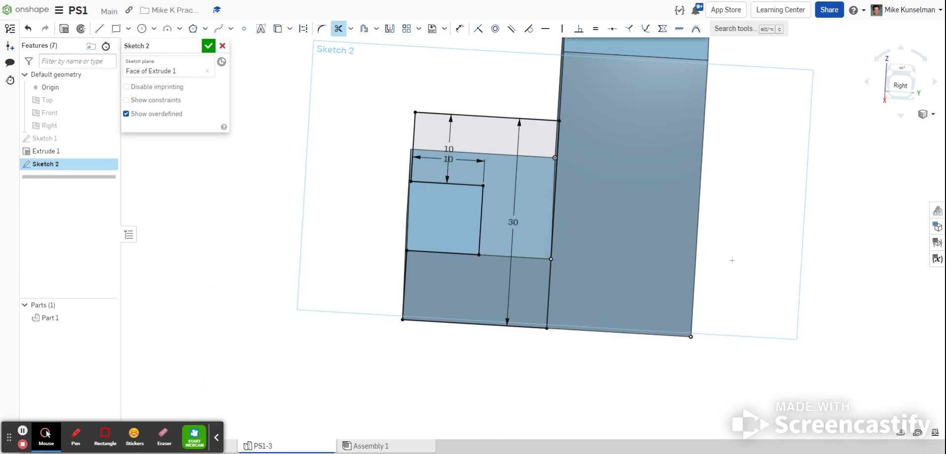
right_drag(546, 306, 585, 302)
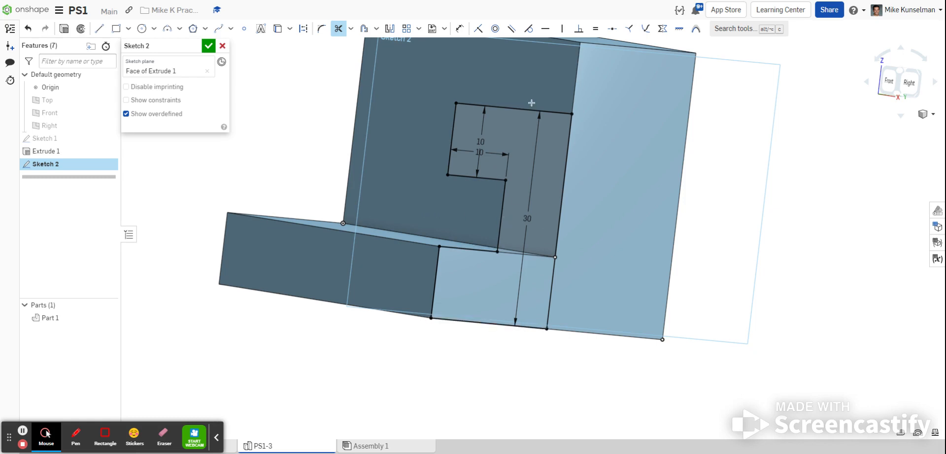
Step: Try adding a 20 mm dimension to the profile's bottom edge and delete it
click(459, 28)
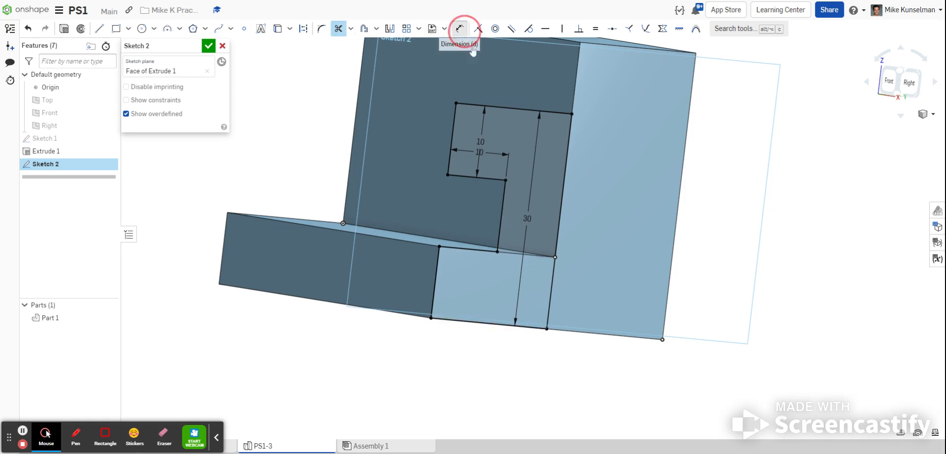
click(479, 324)
click(515, 370)
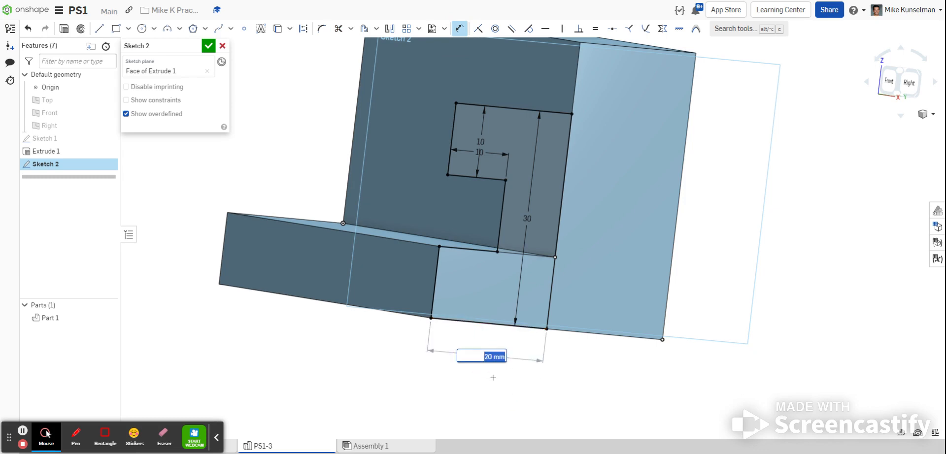
right_click(442, 344)
click(447, 351)
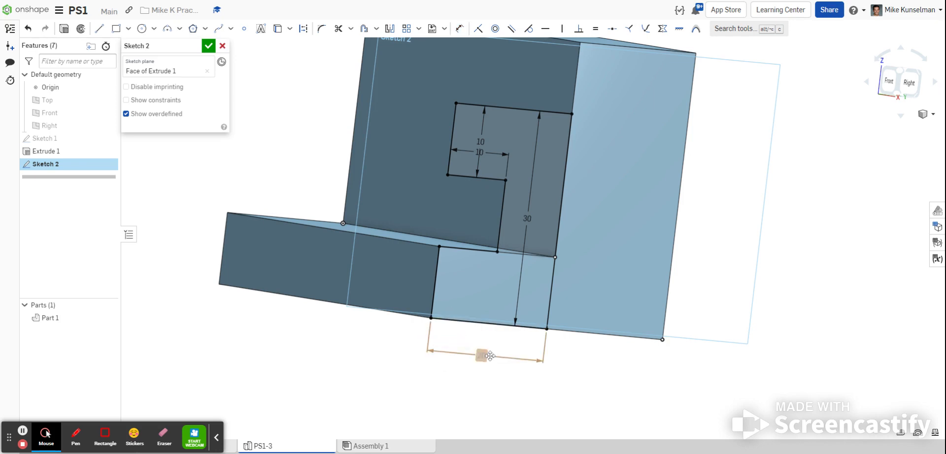
key(Delete)
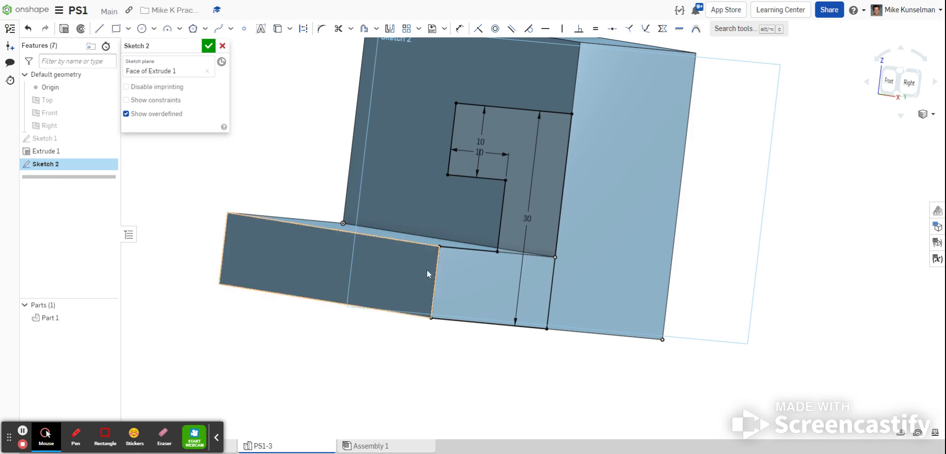
Step: Finish the sketch and select its hook-shaped region and low-step region for an Extrude that adds to the part
click(208, 46)
mouse_move(429, 187)
right_down()
mouse_move(431, 205)
mouse_move(418, 197)
right_up()
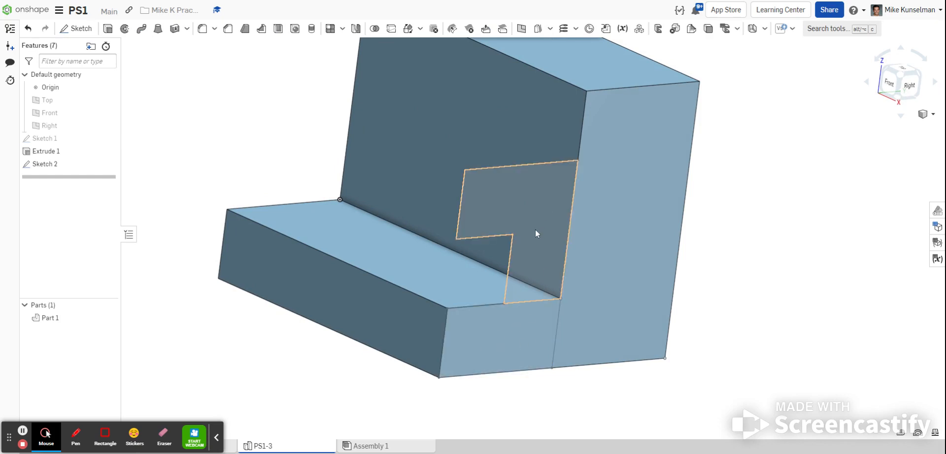
click(108, 29)
click(532, 244)
click(516, 339)
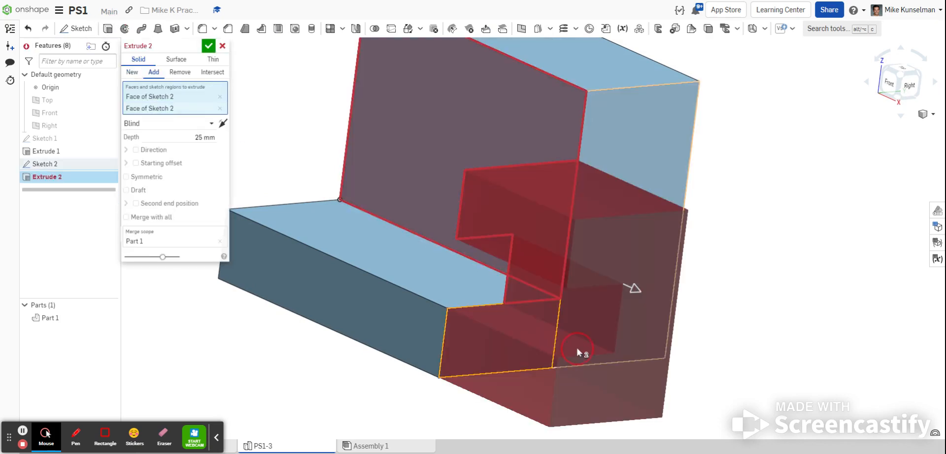
Step: Reverse the extrusion back over the low step and set its blind depth to 20 mm
right_drag(577, 348, 611, 339)
drag(744, 262, 446, 192)
right_drag(446, 192, 729, 264)
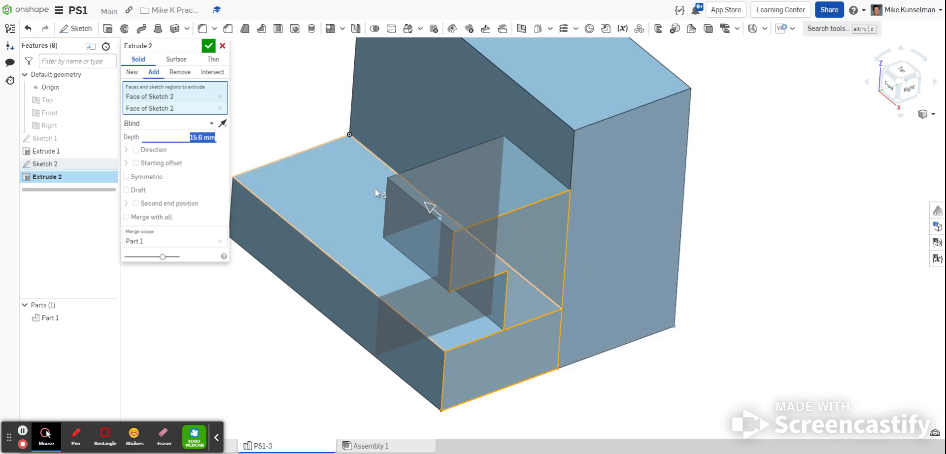
text(20)
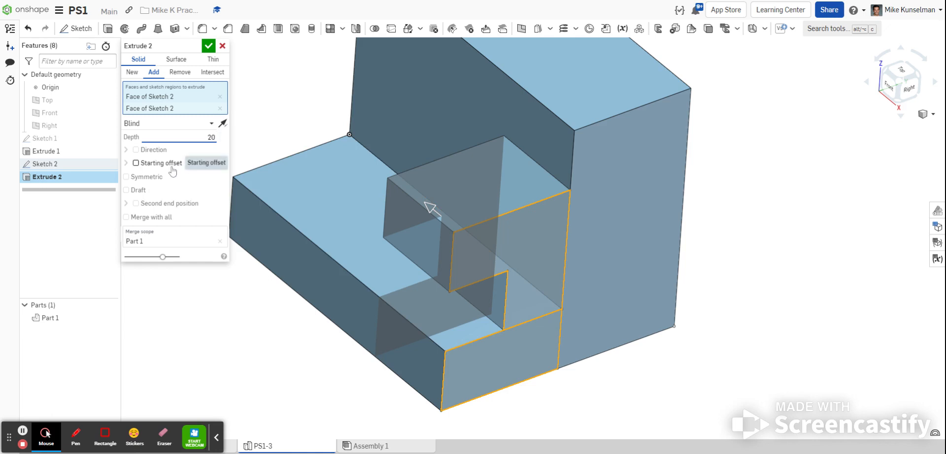
Step: Make the extrusion symmetric about the sketch plane and apply it
click(128, 178)
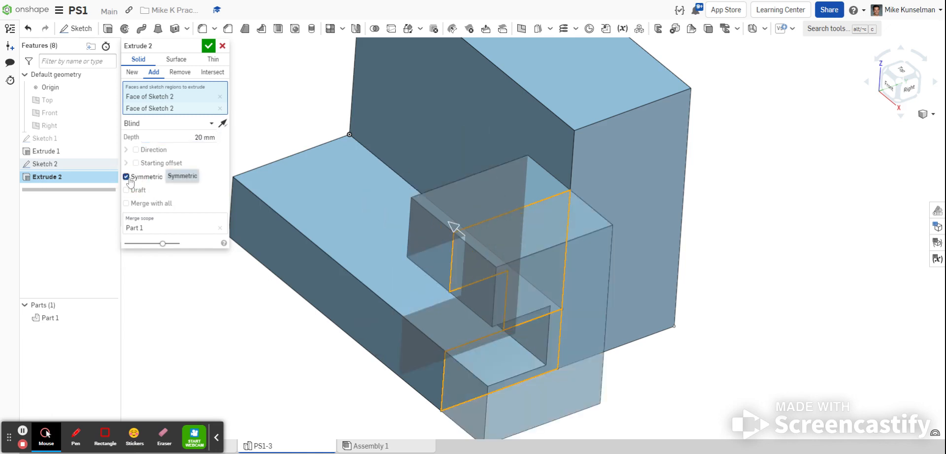
right_drag(476, 315, 635, 376)
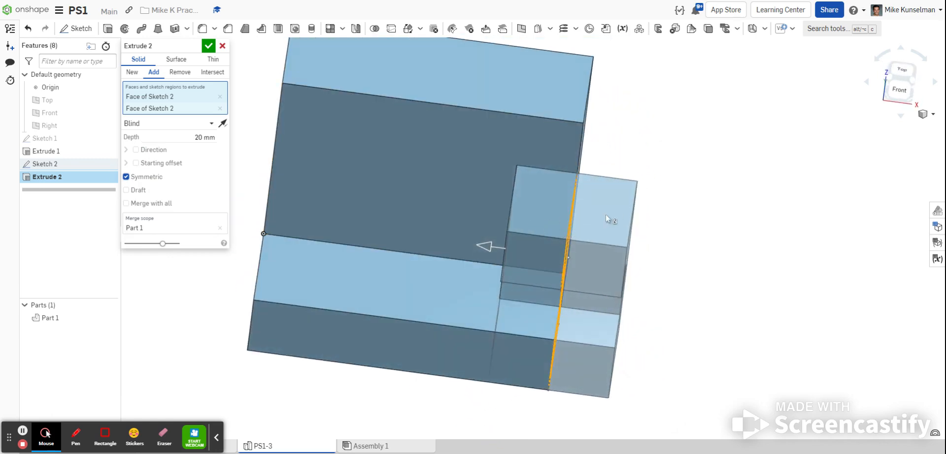
right_drag(666, 242, 598, 269)
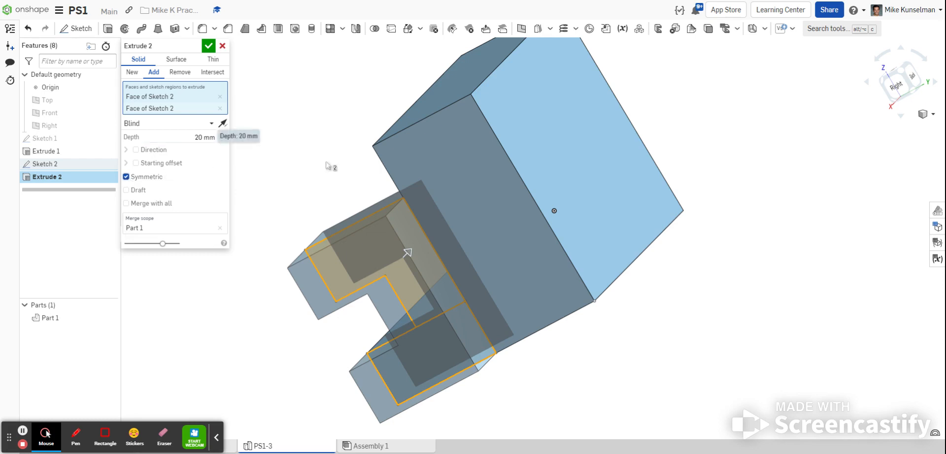
right_drag(412, 362, 448, 317)
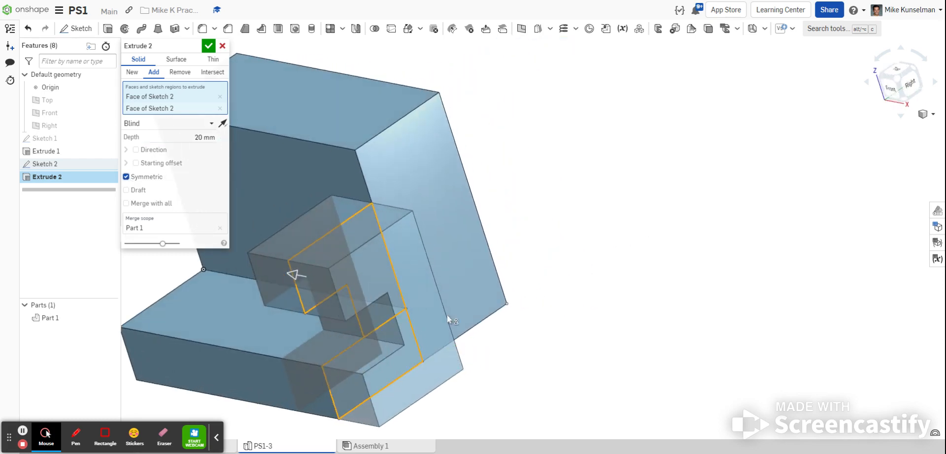
click(209, 46)
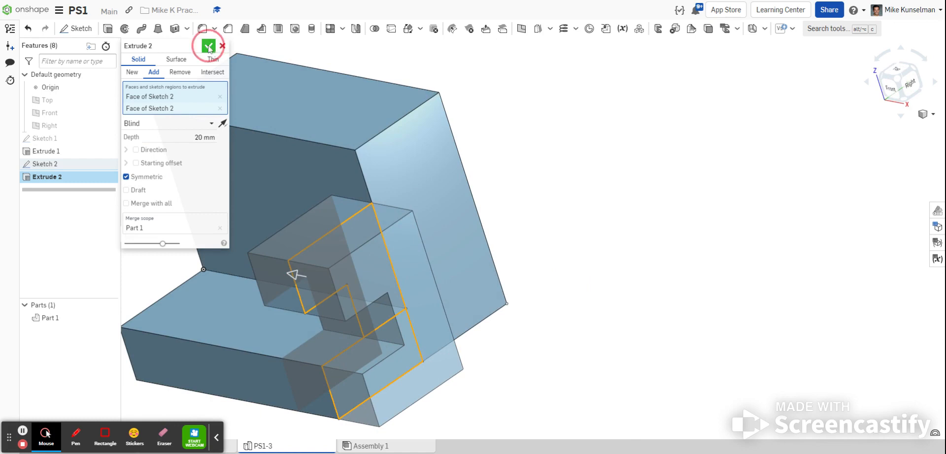
scroll(699, 219, down, 3)
right_drag(471, 285, 509, 306)
scroll(586, 350, down, 2)
scroll(493, 253, up, 2)
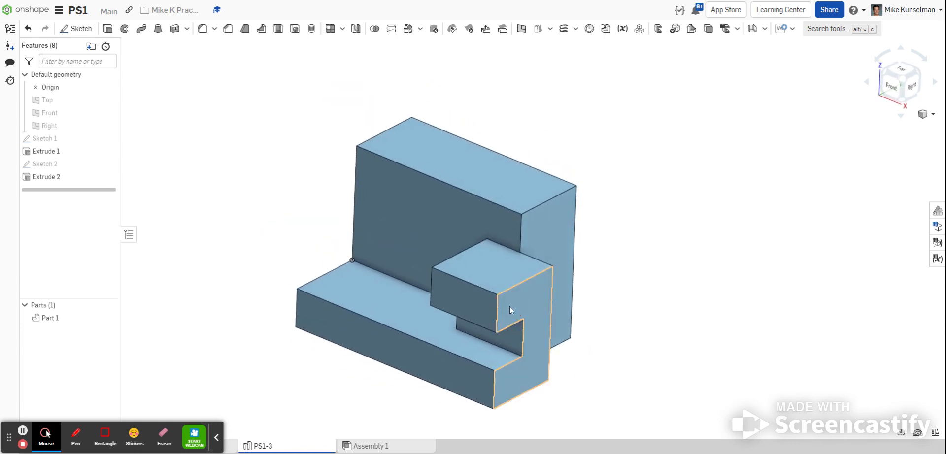